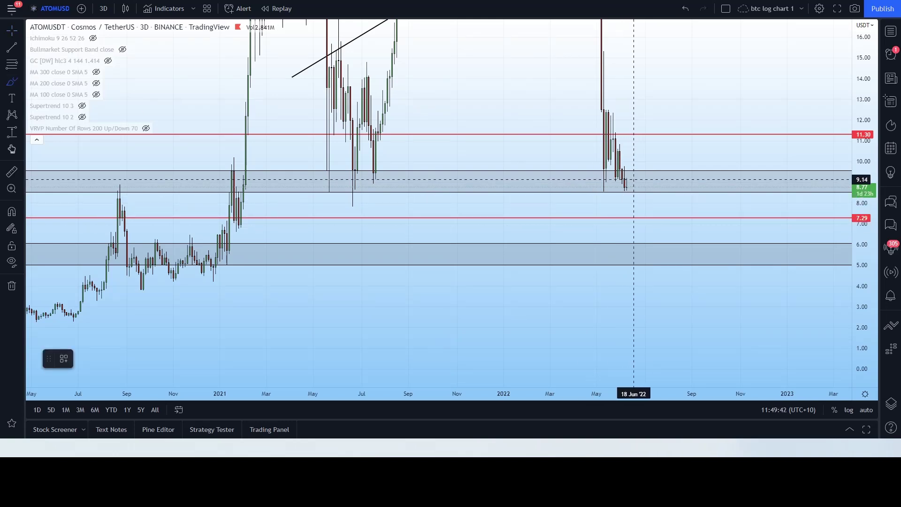
# Circle the latest candles and the 2021 price action in the upper support zone with the brush, and undo the circles.
pyautogui.moveTo(629, 173)
pyautogui.mouseDown()
pyautogui.moveTo(660, 192)
pyautogui.moveTo(615, 173)
pyautogui.mouseUp()
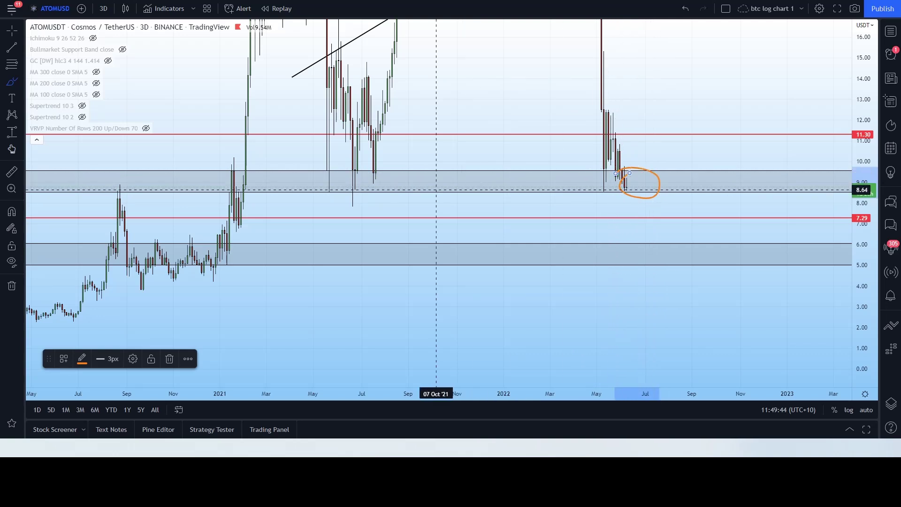
pyautogui.moveTo(244, 171)
pyautogui.mouseDown()
pyautogui.moveTo(225, 177)
pyautogui.moveTo(320, 167)
pyautogui.moveTo(248, 167)
pyautogui.mouseUp()
pyautogui.moveTo(610, 169)
pyautogui.mouseDown()
pyautogui.moveTo(629, 190)
pyautogui.moveTo(625, 168)
pyautogui.mouseUp()
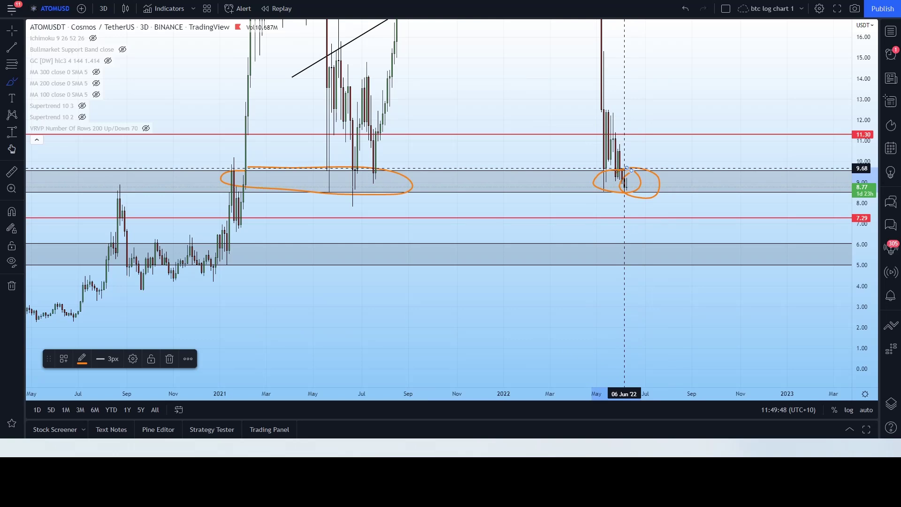
pyautogui.hotkey('ctrl', 'z')
pyautogui.hotkey('ctrl', 'z')
pyautogui.hotkey('ctrl', 'z')
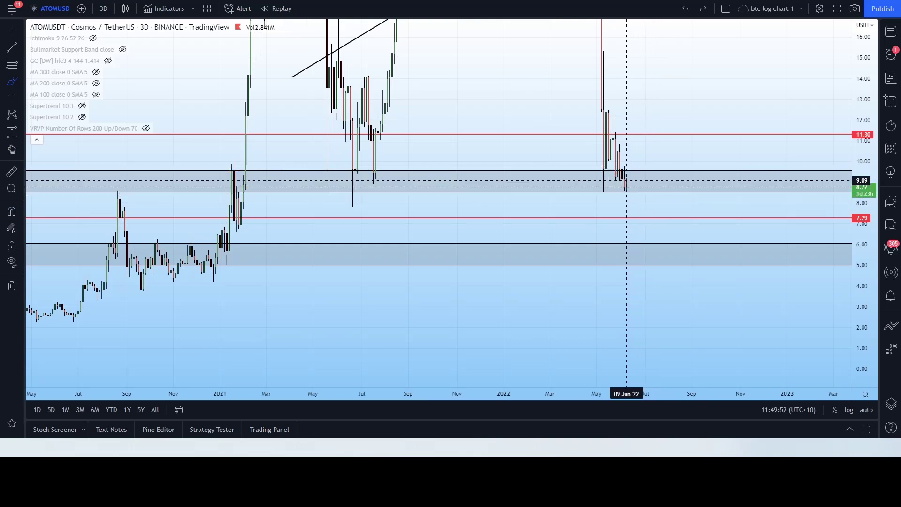
# Sketch a bearish path toward the lower support zone and a bullish path above 11.30, and undo both sketches.
pyautogui.moveTo(633, 180)
pyautogui.mouseDown()
pyautogui.moveTo(645, 176)
pyautogui.moveTo(681, 203)
pyautogui.moveTo(686, 237)
pyautogui.mouseUp()
pyautogui.moveTo(646, 178)
pyautogui.mouseDown()
pyautogui.moveTo(667, 171)
pyautogui.moveTo(684, 128)
pyautogui.mouseUp()
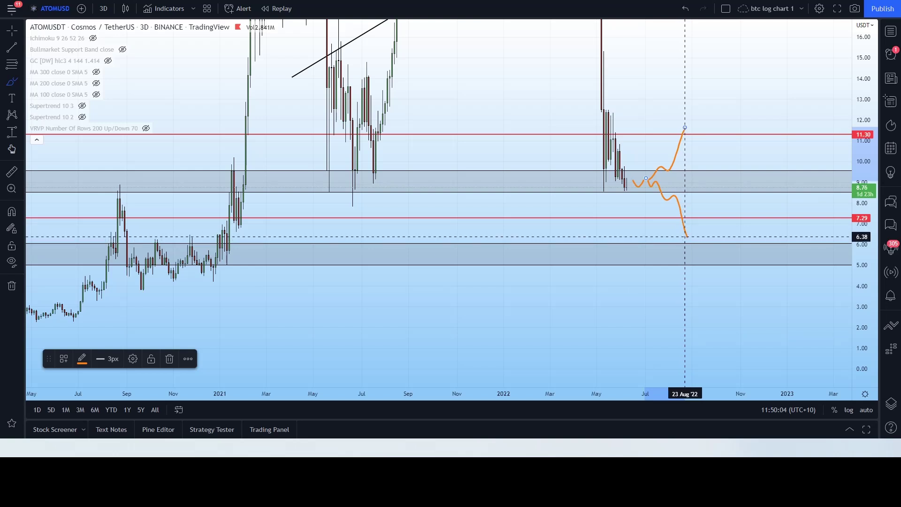
pyautogui.hotkey('ctrl', 'z')
pyautogui.hotkey('ctrl', 'z')
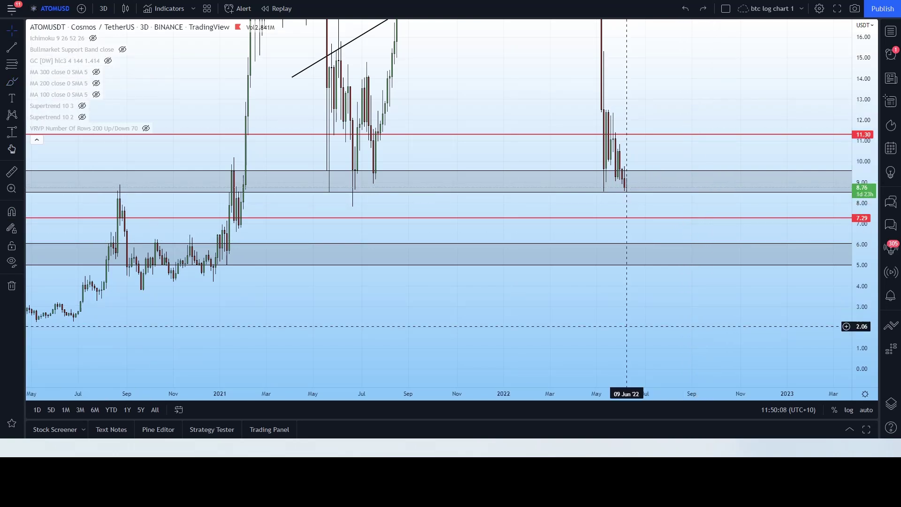
# Circle the mid-2021 lows in the upper support zone and brush a projected bounce from the latest candles to a circled 11.30 level.
pyautogui.moveTo(513, 305); pyautogui.dragTo(472, 338)
pyautogui.moveTo(629, 123); pyautogui.dragTo(574, 185)
pyautogui.moveTo(862, 166); pyautogui.dragTo(862, 225)
pyautogui.moveTo(804, 187); pyautogui.dragTo(794, 195)
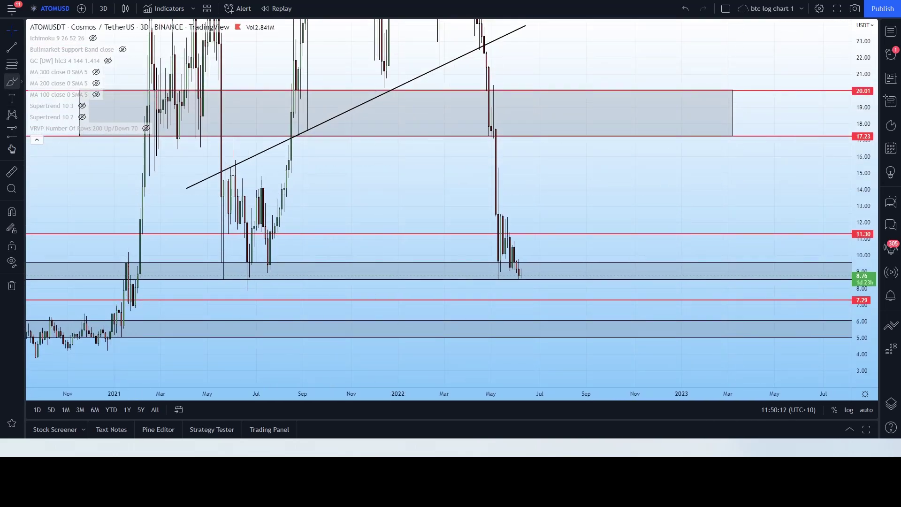
pyautogui.click(12, 81)
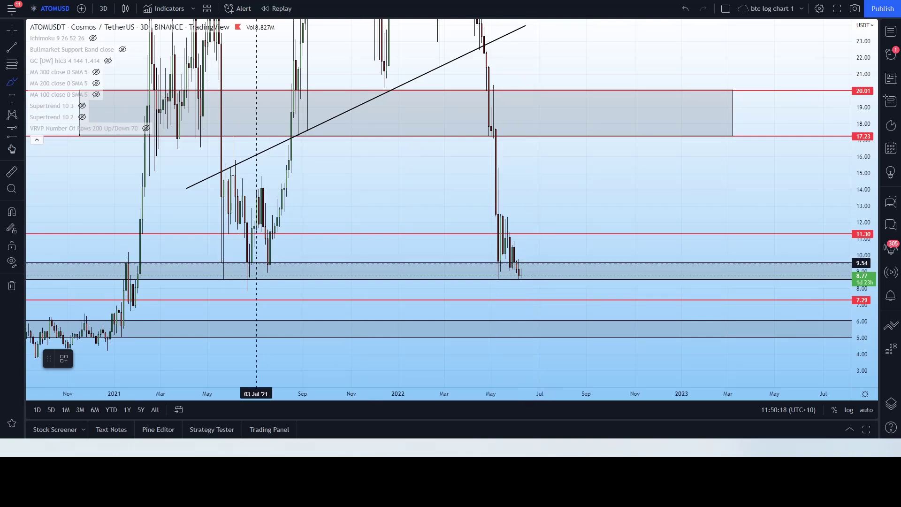
pyautogui.moveTo(256, 256)
pyautogui.mouseDown()
pyautogui.moveTo(272, 257)
pyautogui.moveTo(261, 259)
pyautogui.mouseUp()
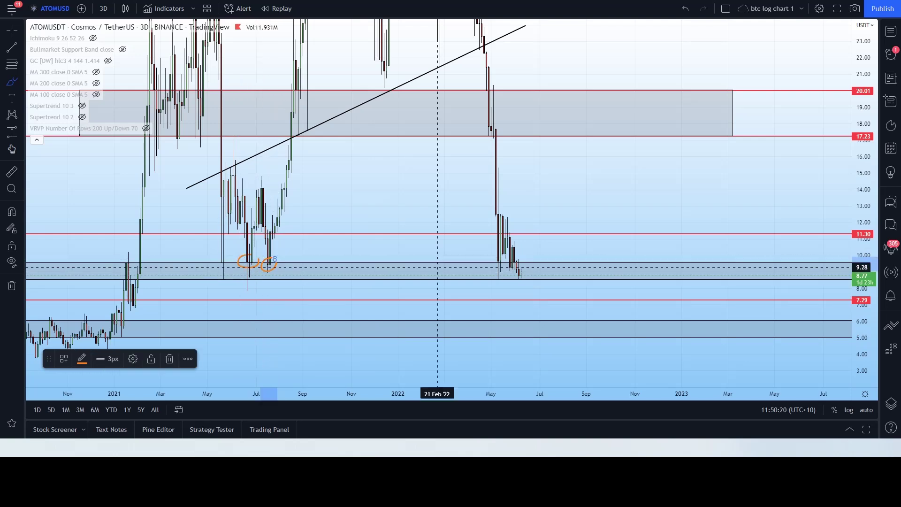
pyautogui.moveTo(519, 267)
pyautogui.mouseDown()
pyautogui.moveTo(551, 231)
pyautogui.moveTo(534, 235)
pyautogui.moveTo(552, 231)
pyautogui.mouseUp()
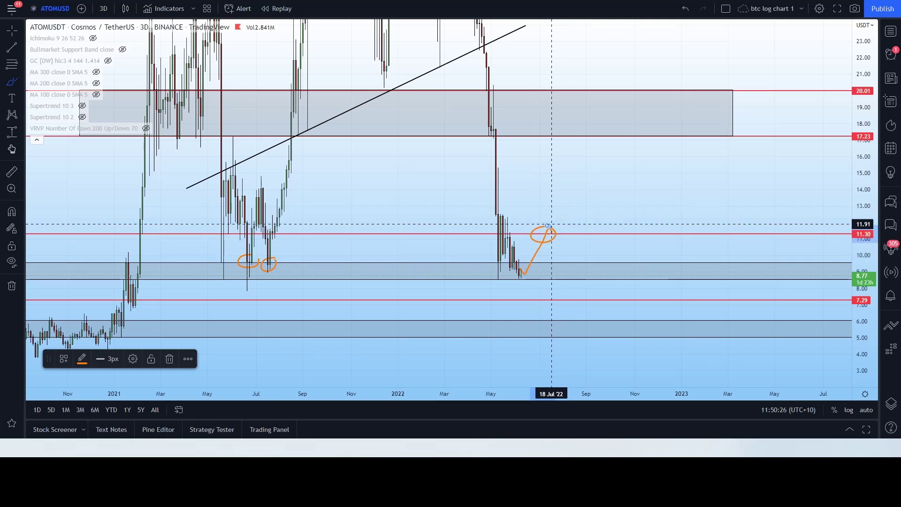
# Circle a target at the 17.23 resistance and brush a projected rise toward it from the 11.30 line.
pyautogui.scroll(-1, 558, 188)
pyautogui.moveTo(863, 176); pyautogui.dragTo(863, 216)
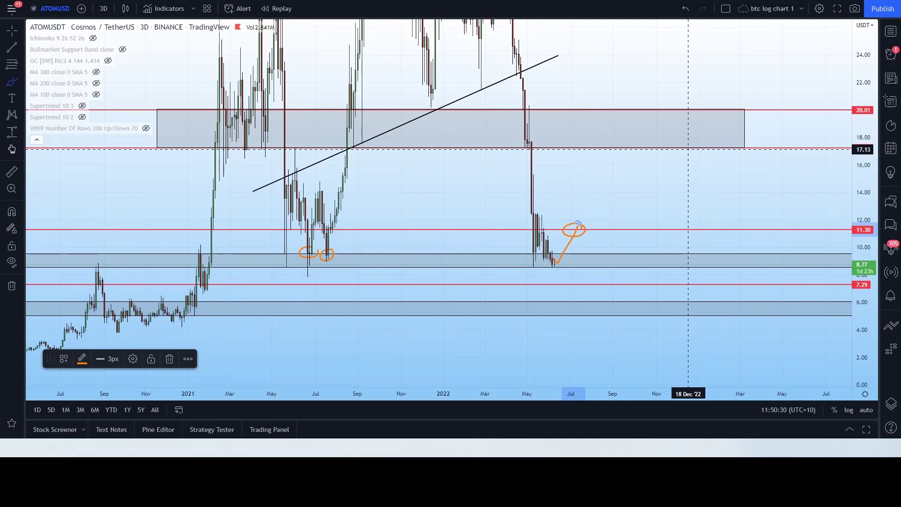
pyautogui.moveTo(662, 143)
pyautogui.mouseDown()
pyautogui.moveTo(638, 147)
pyautogui.moveTo(670, 146)
pyautogui.mouseUp()
pyautogui.moveTo(643, 174)
pyautogui.mouseDown()
pyautogui.moveTo(657, 148)
pyautogui.moveTo(666, 164)
pyautogui.mouseUp()
pyautogui.moveTo(596, 228); pyautogui.dragTo(642, 170)
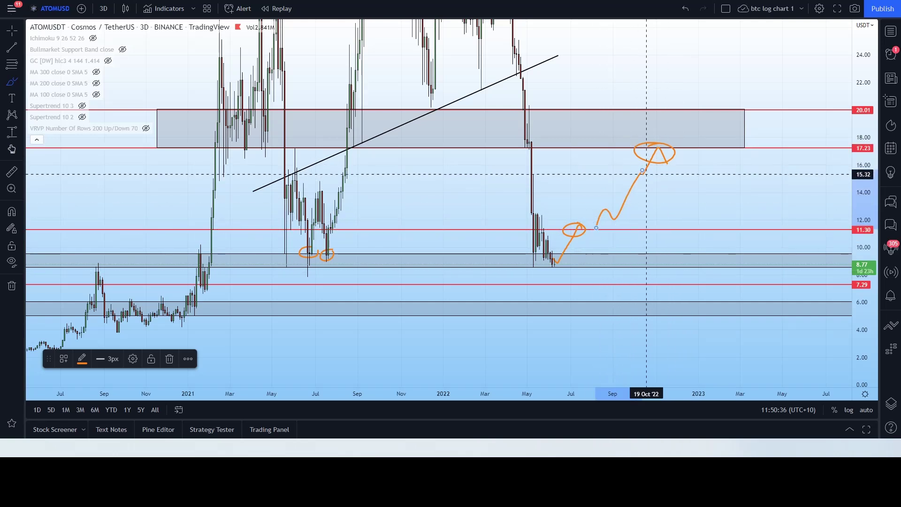
# Draw a descending trend line from the September 2021 high at 44.79 down to about 12.42 in March 2023.
pyautogui.moveTo(863, 96); pyautogui.dragTo(862, 169)
pyautogui.click(11, 31)
pyautogui.moveTo(641, 95); pyautogui.dragTo(592, 152)
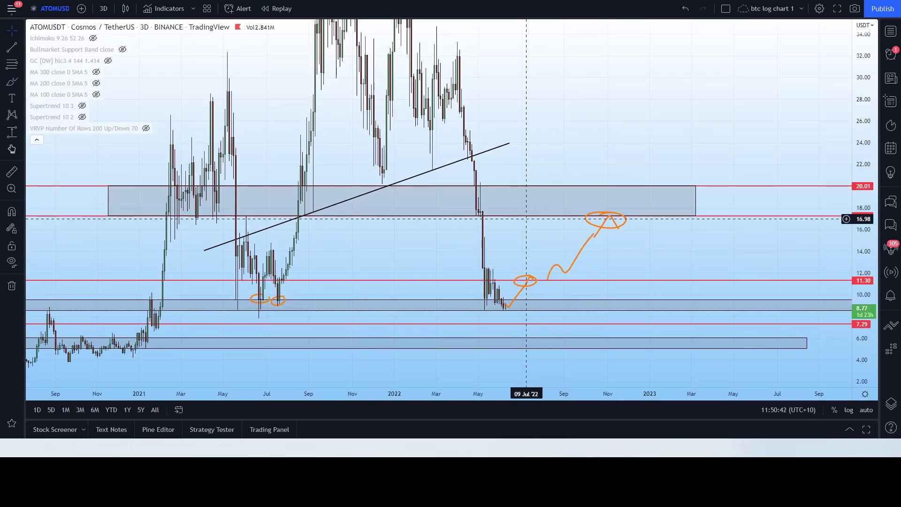
pyautogui.moveTo(620, 131); pyautogui.dragTo(626, 169)
pyautogui.moveTo(862, 168); pyautogui.dragTo(862, 227)
pyautogui.moveTo(770, 136); pyautogui.dragTo(798, 212)
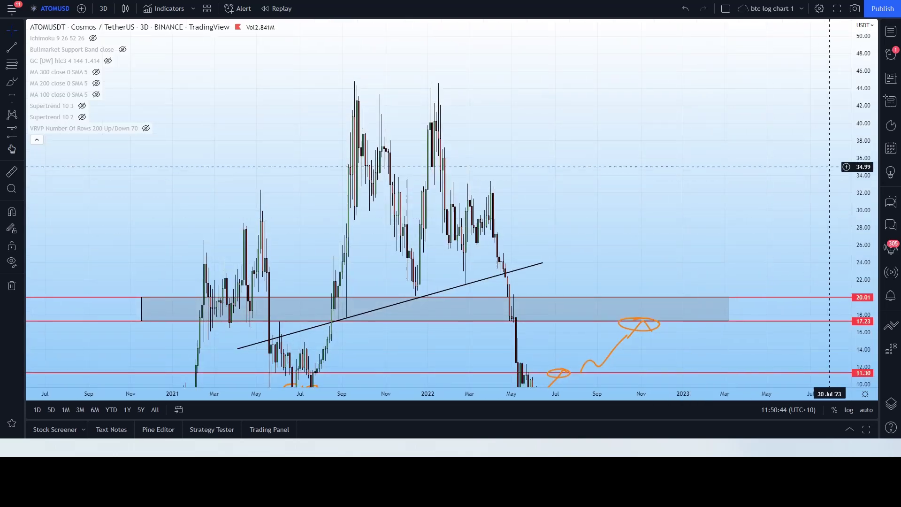
pyautogui.moveTo(862, 142); pyautogui.dragTo(863, 188)
pyautogui.moveTo(367, 243); pyautogui.dragTo(359, 218)
pyautogui.click(12, 47)
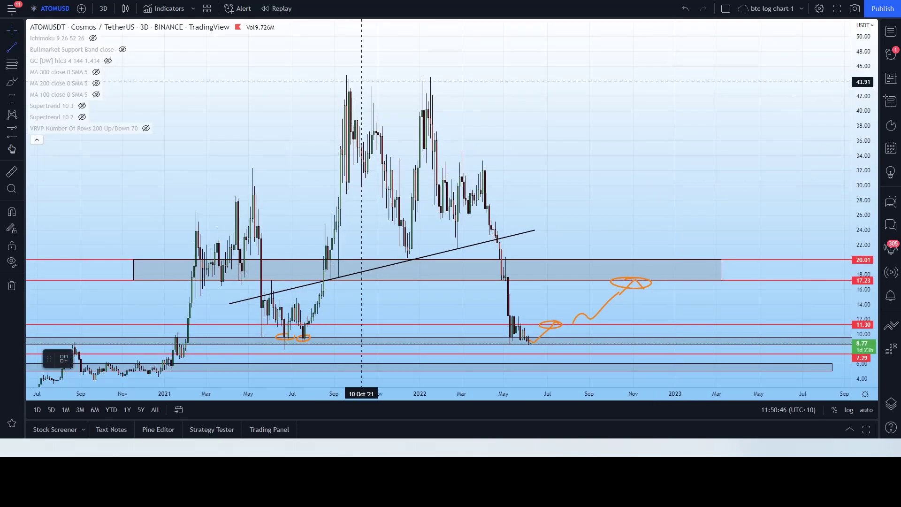
pyautogui.click(346, 75)
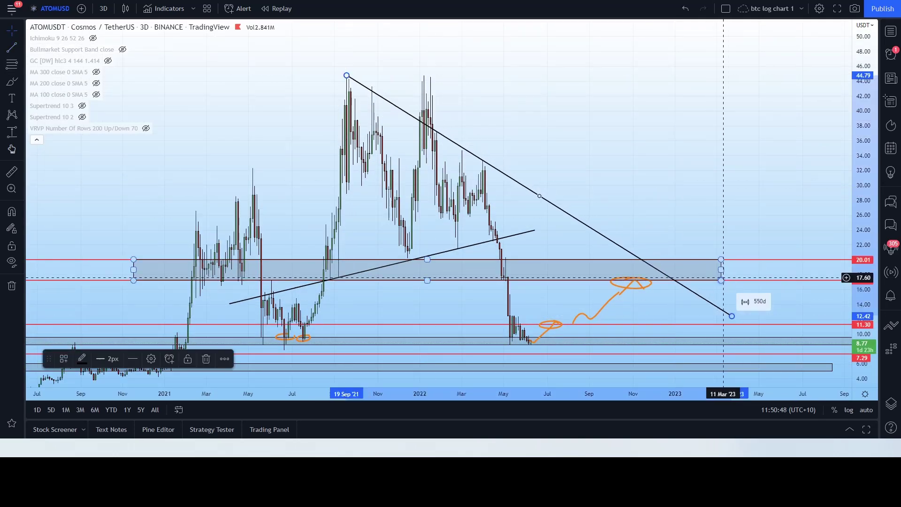
pyautogui.click(731, 311)
# Circle the highs along the descending trend line and the 17.23–20.01 resistance zone, and sketch a breakout path rising above that zone.
pyautogui.moveTo(627, 208)
pyautogui.mouseDown()
pyautogui.moveTo(627, 146)
pyautogui.moveTo(594, 150)
pyautogui.mouseUp()
pyautogui.click(12, 81)
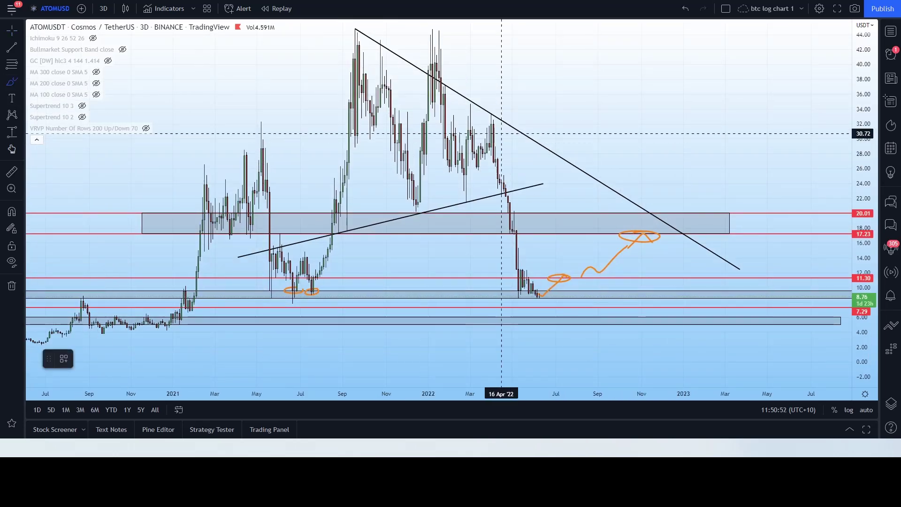
pyautogui.moveTo(493, 112)
pyautogui.mouseDown()
pyautogui.moveTo(466, 112)
pyautogui.moveTo(475, 93)
pyautogui.mouseUp()
pyautogui.moveTo(449, 81); pyautogui.dragTo(448, 80)
pyautogui.moveTo(436, 45)
pyautogui.mouseDown()
pyautogui.moveTo(447, 74)
pyautogui.moveTo(437, 51)
pyautogui.mouseUp()
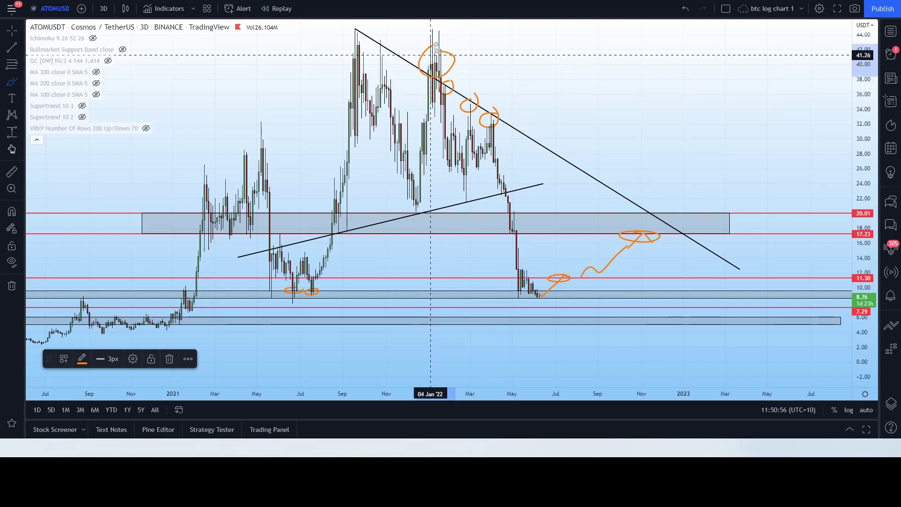
pyautogui.moveTo(381, 39)
pyautogui.mouseDown()
pyautogui.moveTo(378, 49)
pyautogui.moveTo(379, 40)
pyautogui.moveTo(359, 36)
pyautogui.mouseUp()
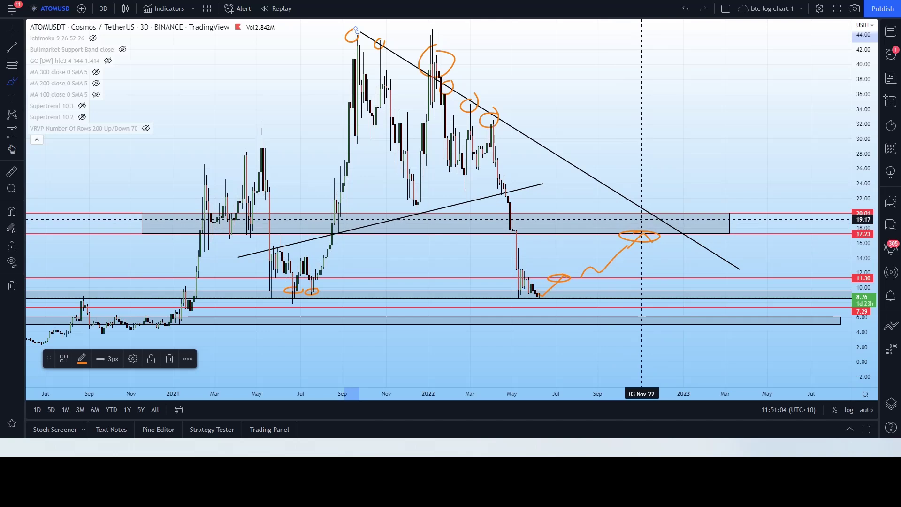
pyautogui.moveTo(565, 212)
pyautogui.mouseDown()
pyautogui.moveTo(628, 229)
pyautogui.moveTo(654, 225)
pyautogui.moveTo(652, 216)
pyautogui.moveTo(553, 214)
pyautogui.mouseUp()
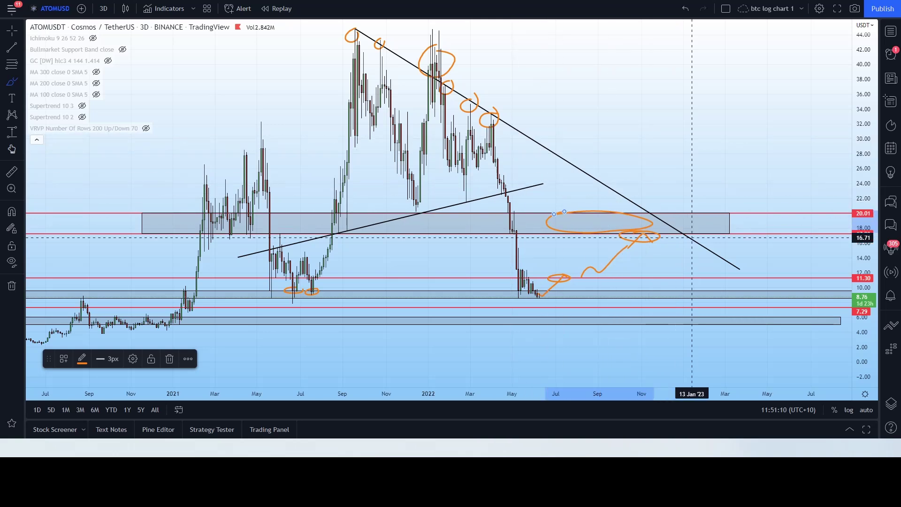
pyautogui.moveTo(642, 216)
pyautogui.mouseDown()
pyautogui.moveTo(652, 195)
pyautogui.moveTo(664, 216)
pyautogui.moveTo(676, 213)
pyautogui.moveTo(667, 219)
pyautogui.moveTo(688, 187)
pyautogui.moveTo(706, 112)
pyautogui.mouseUp()
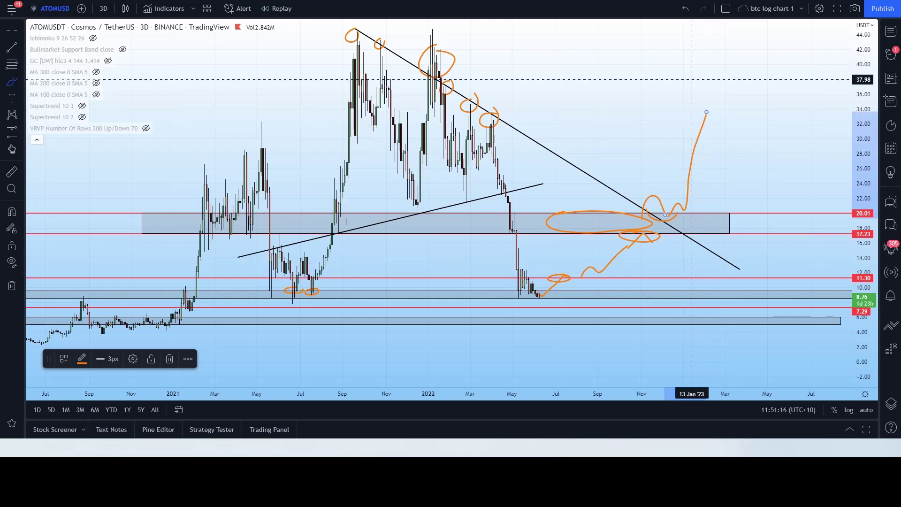
# Undo the breakout path, the resistance-zone ellipse and the circles along the trend line, back to the circle at the April 2022 high.
pyautogui.hotkey('ctrl', 'z')
pyautogui.hotkey('ctrl', 'z')
pyautogui.hotkey('ctrl', 'z')
pyautogui.hotkey('ctrl', 'z')
pyautogui.hotkey('ctrl', 'z')
pyautogui.hotkey('ctrl', 'z')
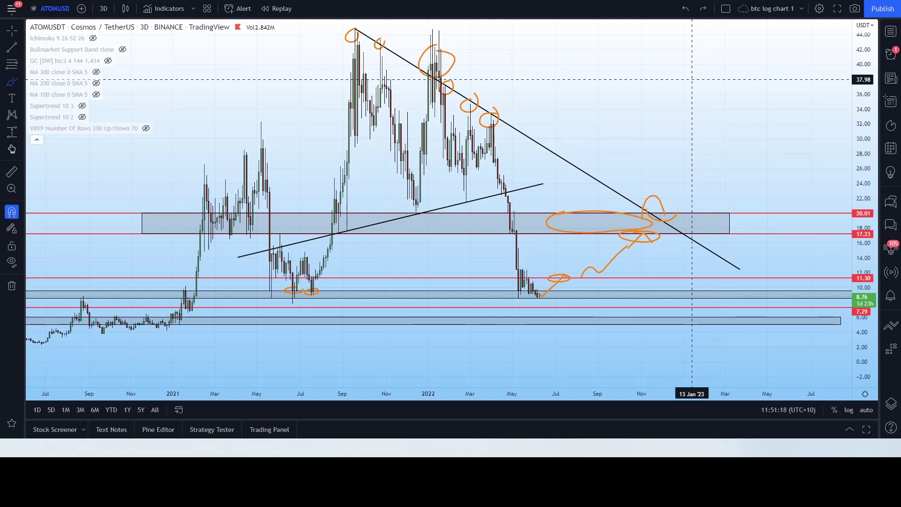
pyautogui.hotkey('ctrl', 'z')
pyautogui.hotkey('ctrl', 'z')
pyautogui.hotkey('ctrl', 'z')
pyautogui.hotkey('ctrl', 'z')
pyautogui.hotkey('ctrl', 'z')
pyautogui.hotkey('ctrl', 'z')
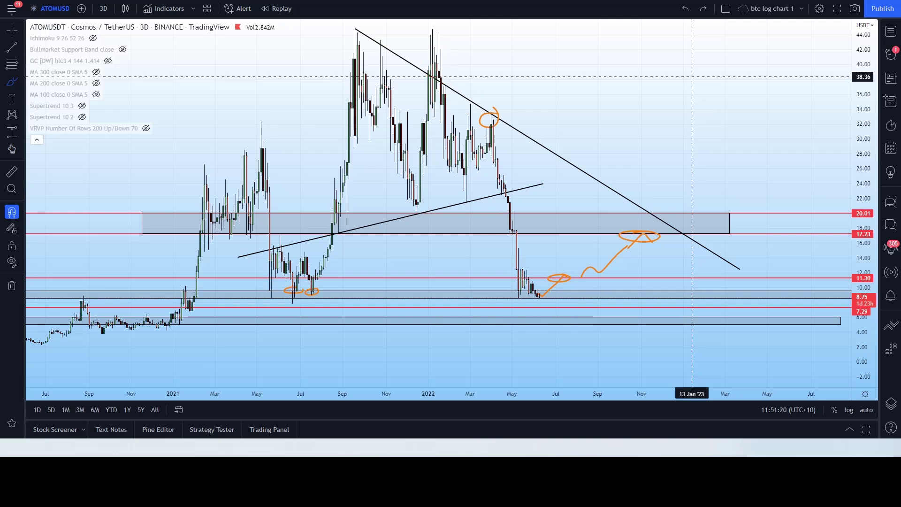
# Delete four of the brush marks that form the projected rise toward the 17.23 resistance.
pyautogui.click(11, 30)
pyautogui.moveTo(677, 214); pyautogui.dragTo(741, 104)
pyautogui.moveTo(862, 312); pyautogui.dragTo(862, 144)
pyautogui.scroll(3, 804, 144)
pyautogui.click(657, 145)
pyautogui.press('Delete')
pyautogui.click(645, 146)
pyautogui.press('Delete')
pyautogui.click(632, 157)
pyautogui.press('Delete')
pyautogui.click(553, 217)
pyautogui.press('Delete')
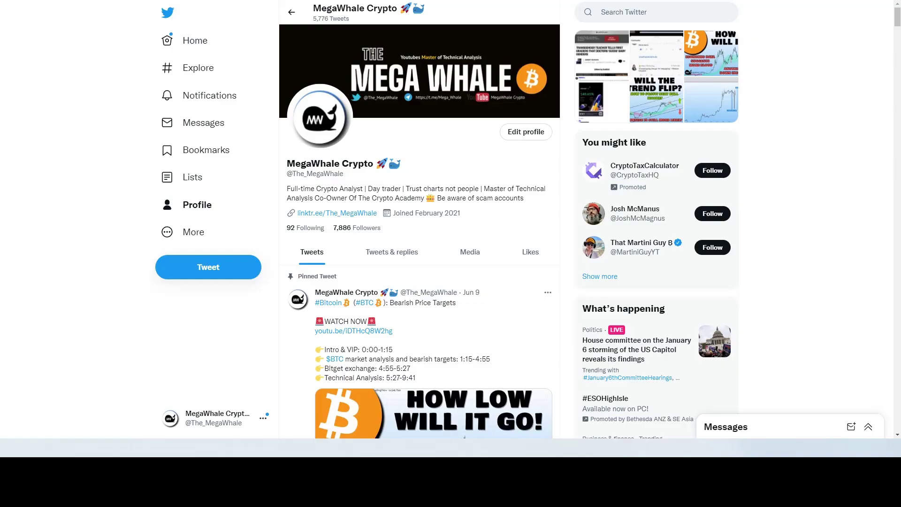
# Switch to the MegaWhale Crypto Twitter profile and open the tweet about $13,500,000 in Binance trading volume.
pyautogui.scroll(-15, 464, 436)
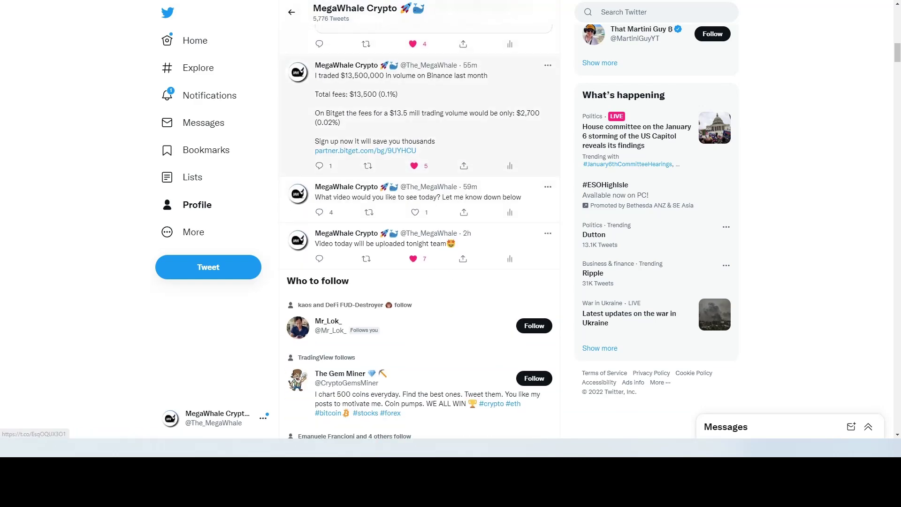
pyautogui.moveTo(344, 76); pyautogui.dragTo(386, 75)
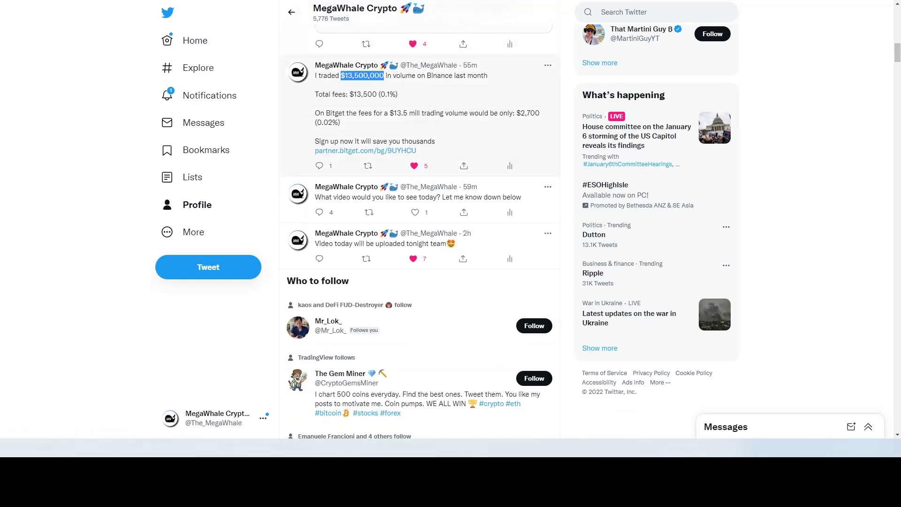
pyautogui.moveTo(354, 95); pyautogui.dragTo(367, 94)
pyautogui.click(367, 94)
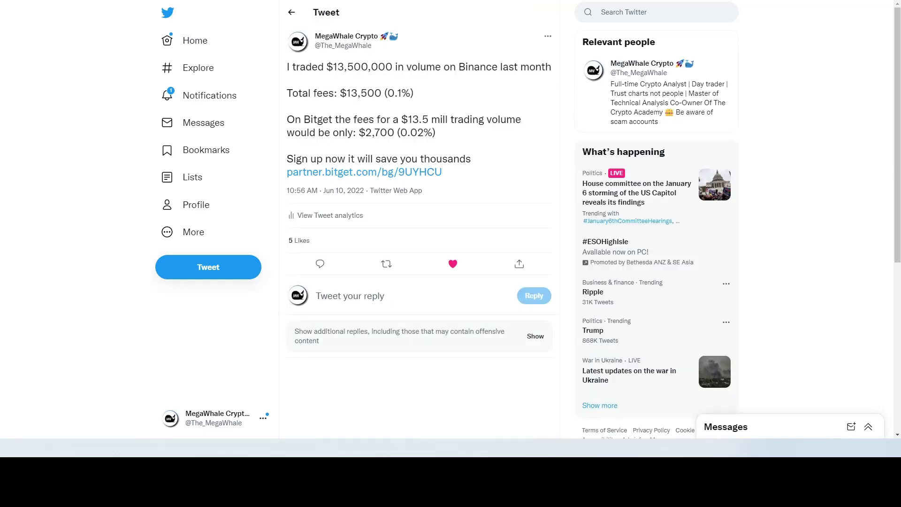
# Highlight the tweet's Bitget fee sentence, the whole Binance and Bitget comparison, and the 0.02% rate.
pyautogui.moveTo(446, 119); pyautogui.dragTo(524, 119)
pyautogui.moveTo(366, 132); pyautogui.dragTo(387, 132)
pyautogui.click(393, 132)
pyautogui.moveTo(435, 132); pyautogui.dragTo(288, 66)
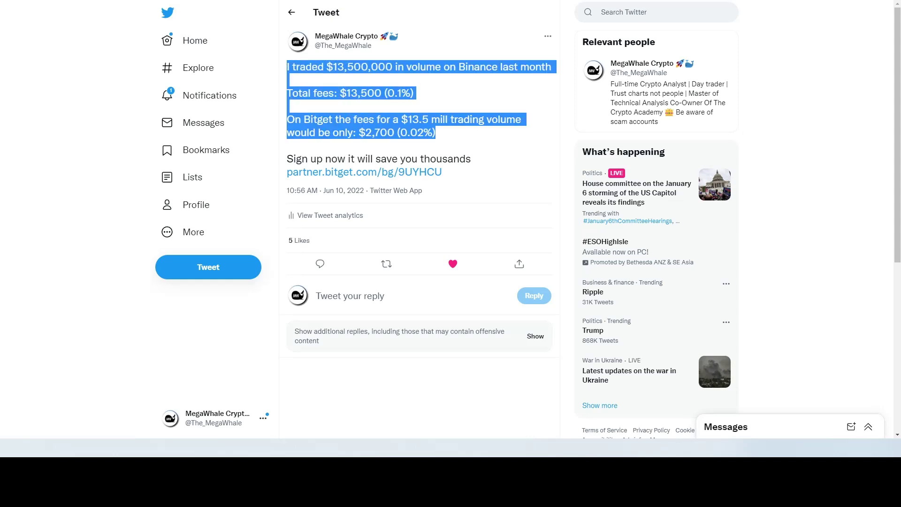
pyautogui.click(288, 67)
pyautogui.moveTo(435, 132); pyautogui.dragTo(397, 132)
pyautogui.click(400, 132)
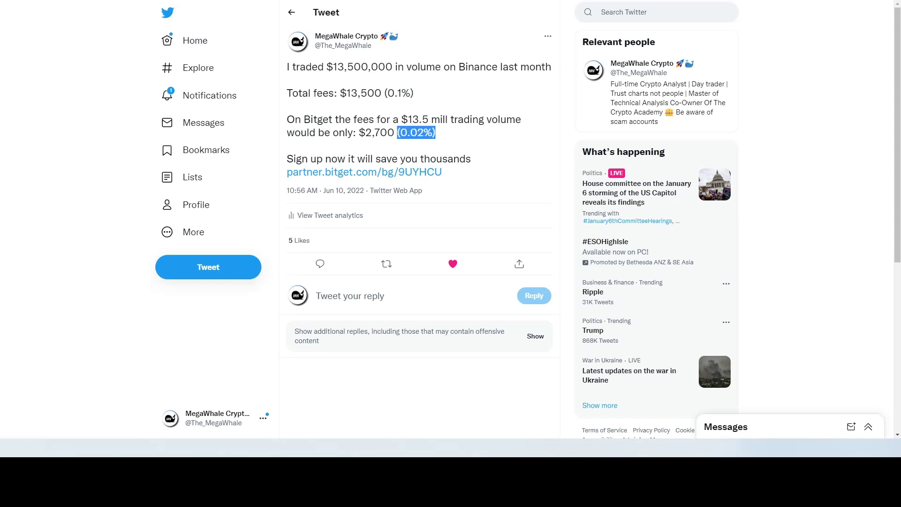
# Highlight the 13,500,000 trading volume and compare the 0.1% and 0.02% fee rates in the tweet.
pyautogui.moveTo(333, 67); pyautogui.dragTo(393, 66)
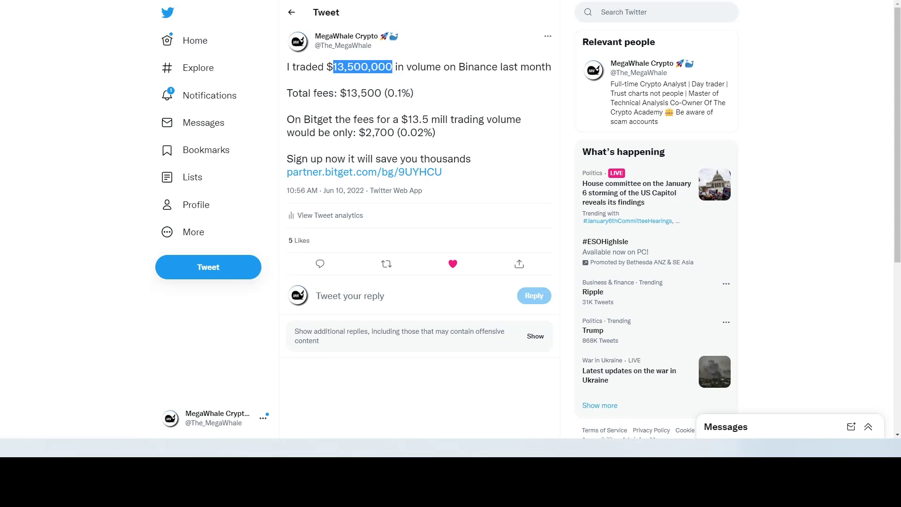
pyautogui.moveTo(436, 133); pyautogui.dragTo(394, 133)
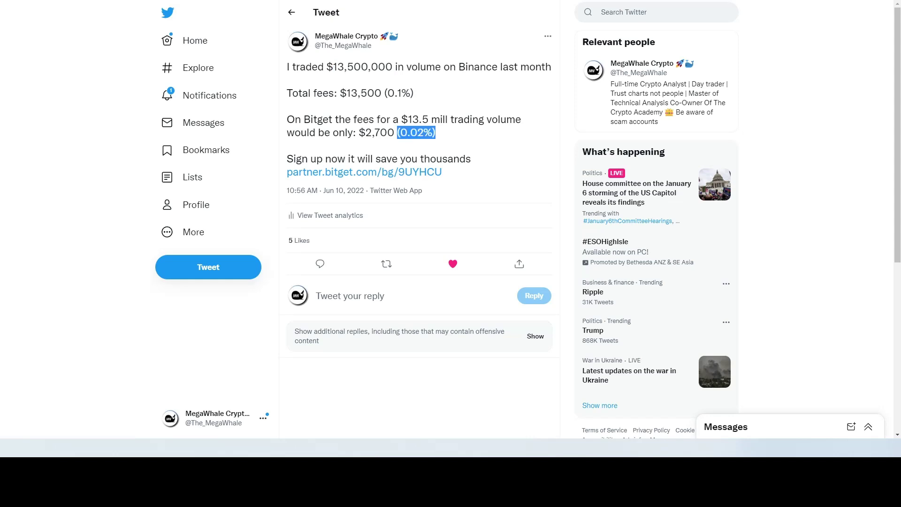
pyautogui.moveTo(414, 93); pyautogui.dragTo(388, 93)
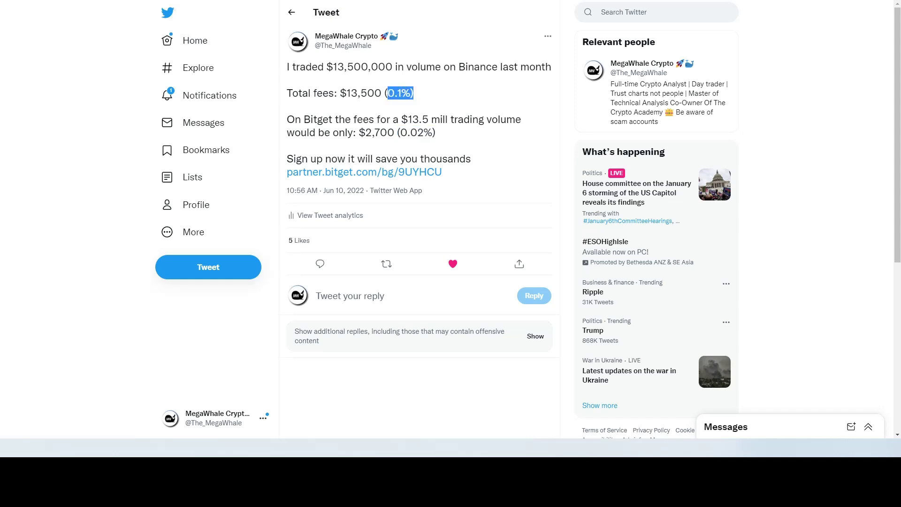
pyautogui.click(399, 93)
pyautogui.moveTo(436, 132); pyautogui.dragTo(401, 132)
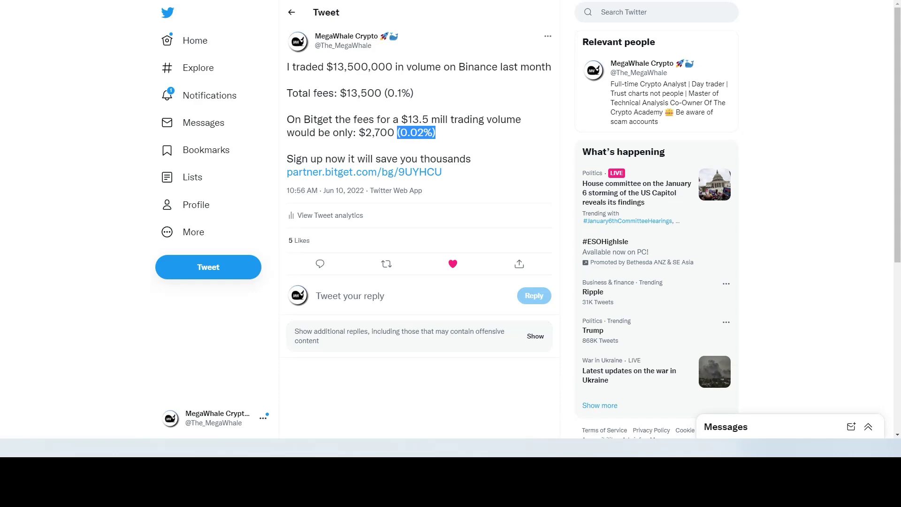
# Switch to Bitget and view its BTC/USDT spot page and SBTCSUSDT simulation futures page.
pyautogui.click(190, 40)
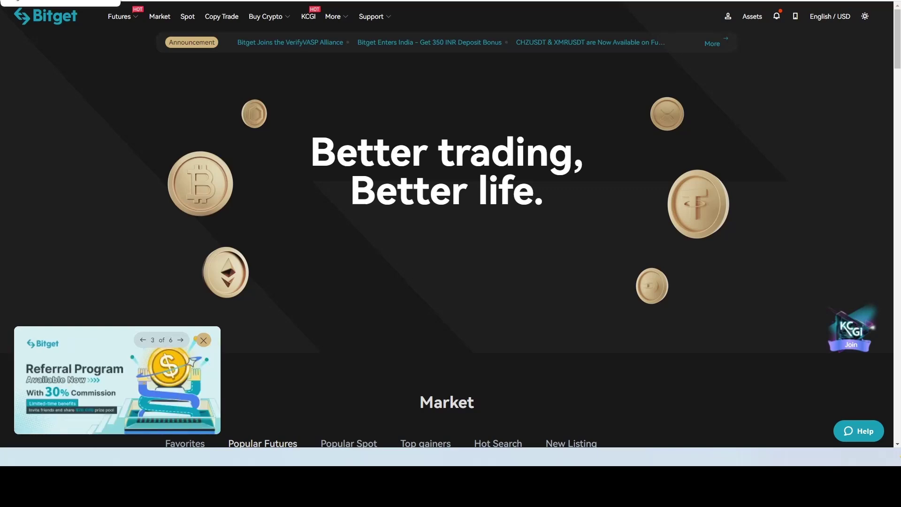
pyautogui.click(177, 1)
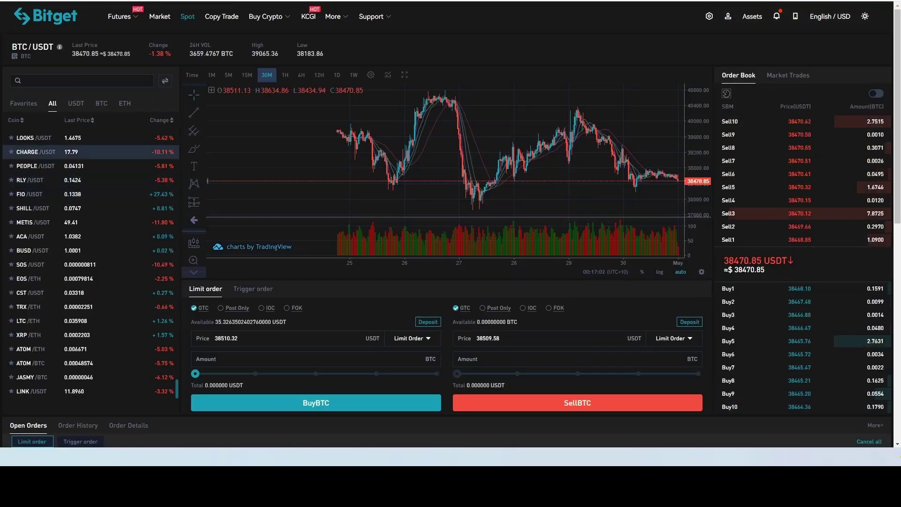
pyautogui.hotkey('ctrl', 'Tab')
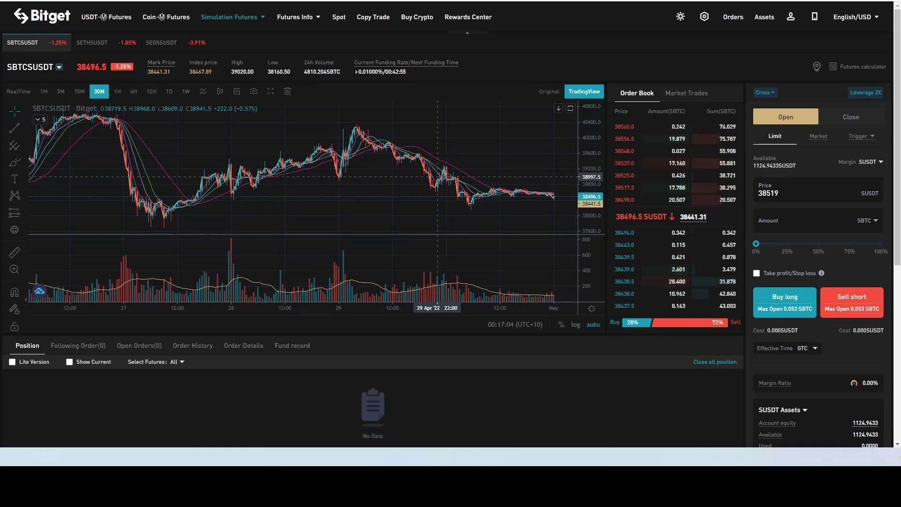
# View the leverage setting on the simulation futures page, and look through Bitget's $153 task rewards page.
pyautogui.click(865, 92)
pyautogui.click(551, 121)
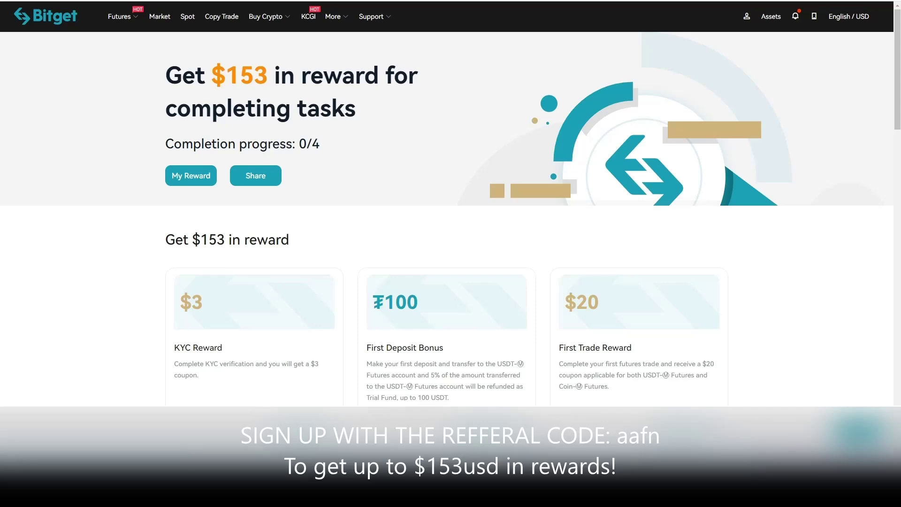
pyautogui.scroll(-5, 450, 216)
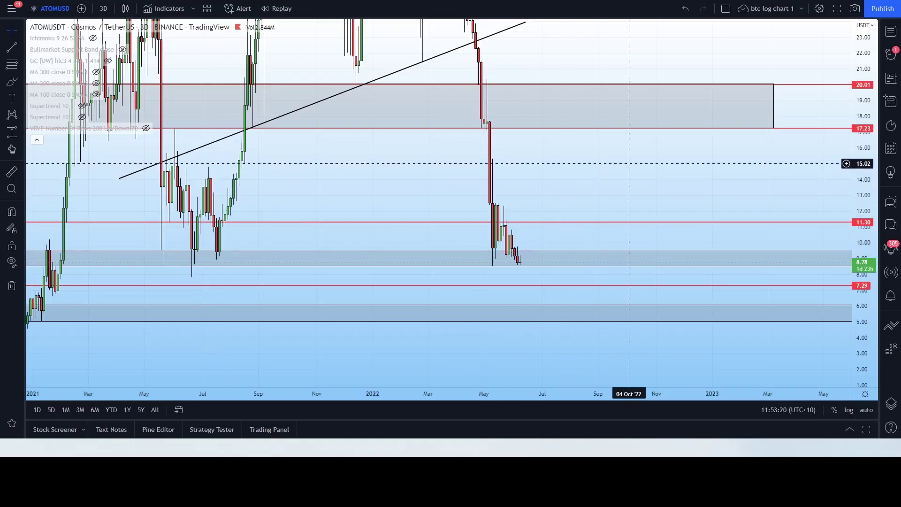
# Switch to the ATOMUSDT chart in TradingView and set its interval to 7D.
pyautogui.scroll(-3, 629, 165)
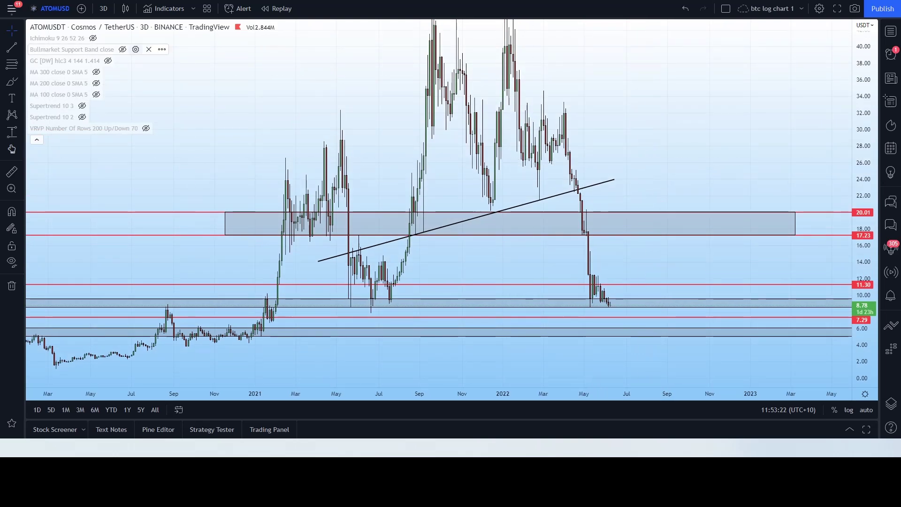
pyautogui.click(103, 8)
pyautogui.click(118, 308)
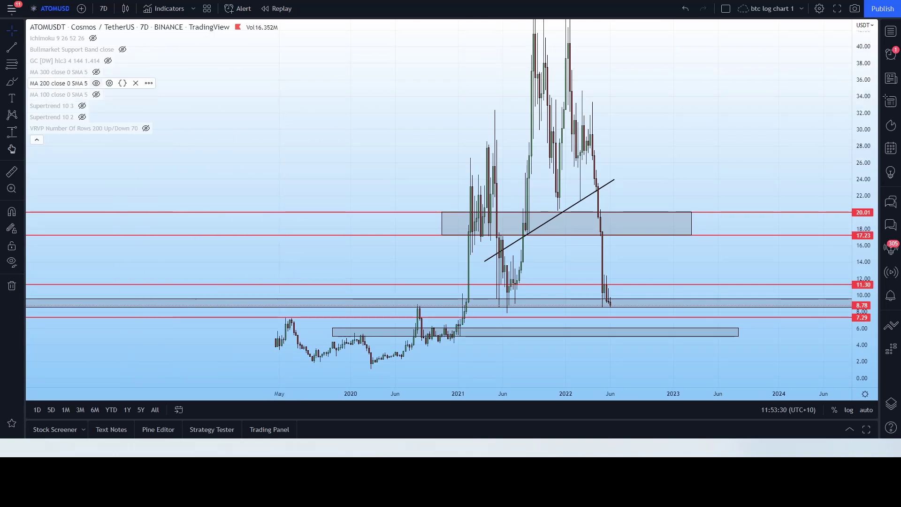
# Show the MA 200, MA 100 and GC [DW] channel on the 7D chart and examine price against them.
pyautogui.click(96, 94)
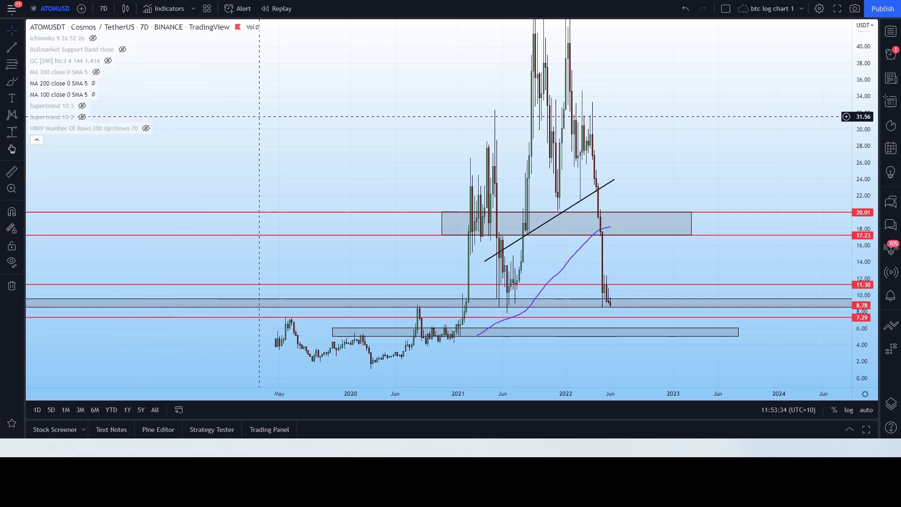
pyautogui.click(108, 61)
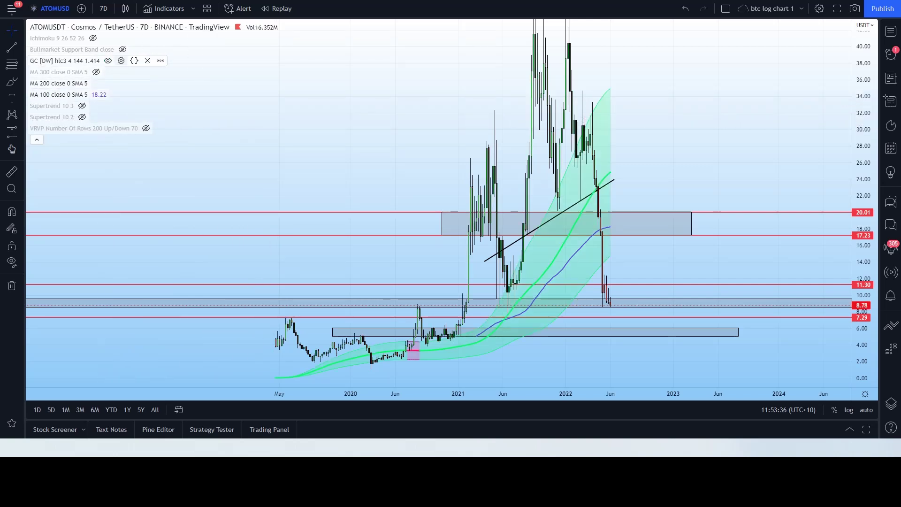
pyautogui.moveTo(317, 394); pyautogui.dragTo(613, 393)
pyautogui.moveTo(863, 155); pyautogui.dragTo(863, 184)
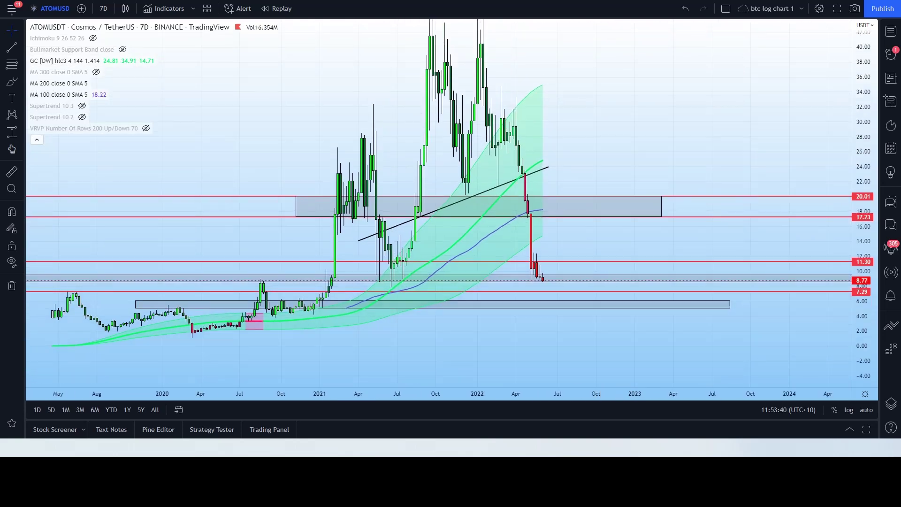
# Invert the price scale to examine the 7D chart upside down, and restore its normal orientation.
pyautogui.click(864, 394)
pyautogui.click(788, 187)
pyautogui.moveTo(606, 282); pyautogui.dragTo(672, 266)
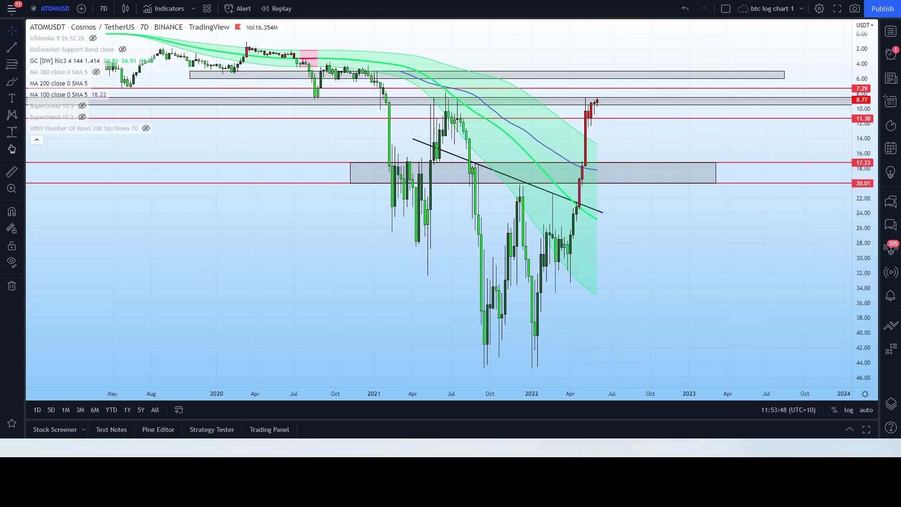
pyautogui.rightClick(862, 306)
pyautogui.click(797, 188)
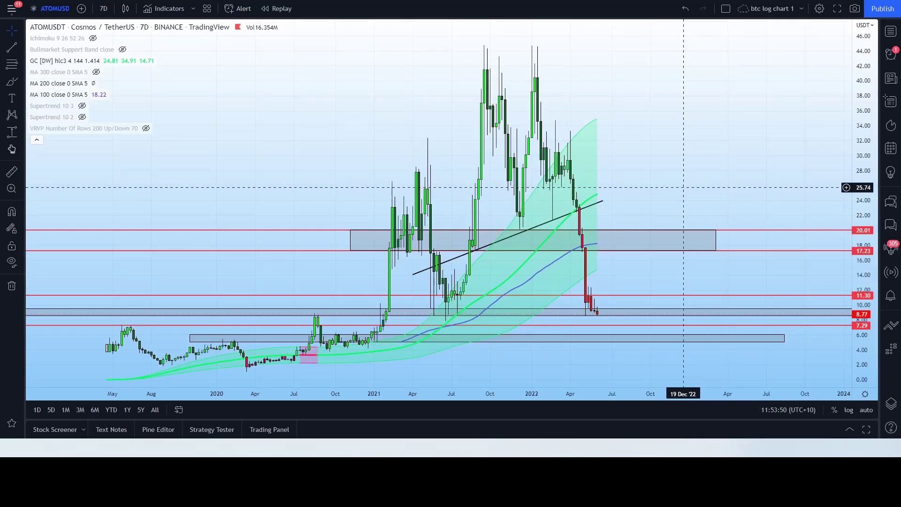
# Hide the GC [DW] channel, show the Bullmarket Support Band, and compare it with price on the 7D chart.
pyautogui.scroll(3, 766, 272)
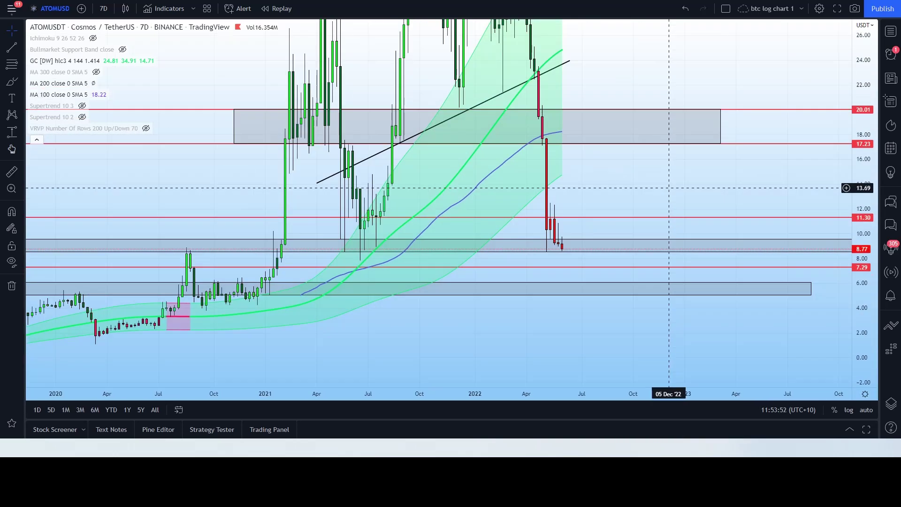
pyautogui.moveTo(585, 188); pyautogui.dragTo(605, 202)
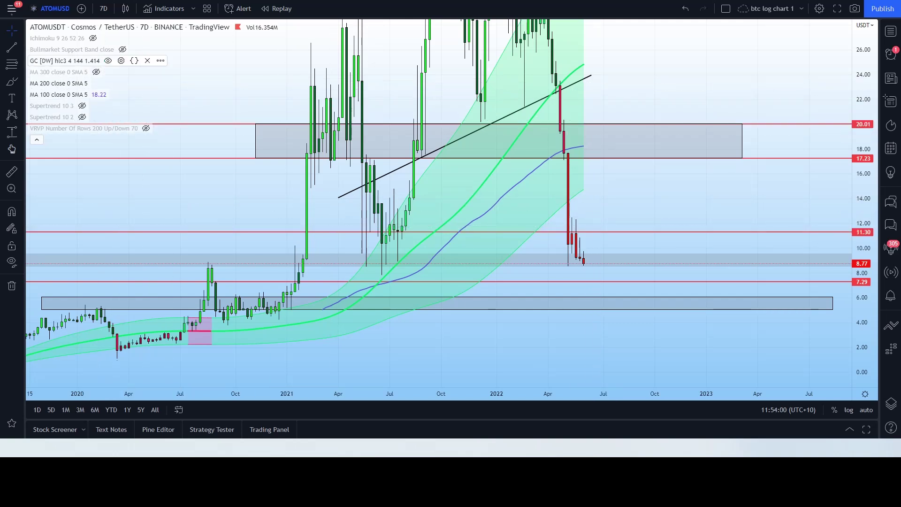
pyautogui.click(108, 61)
pyautogui.click(123, 50)
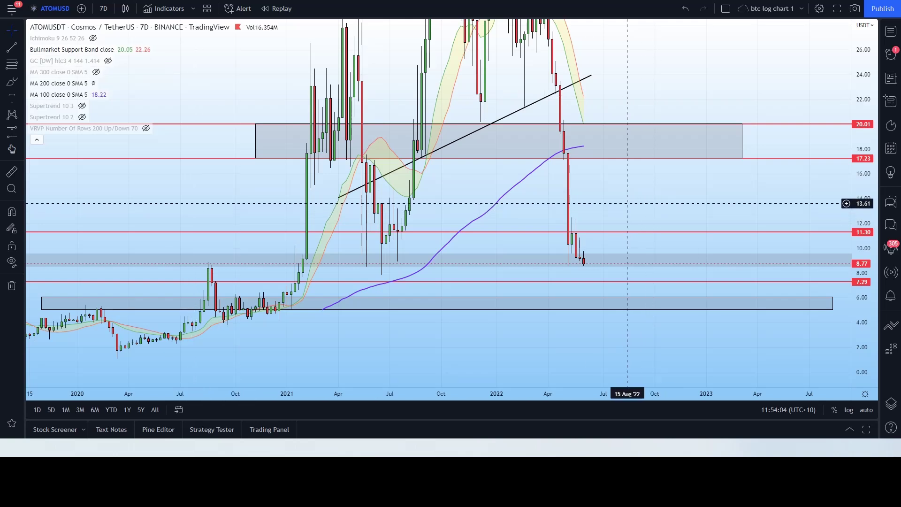
pyautogui.moveTo(627, 203); pyautogui.dragTo(665, 203)
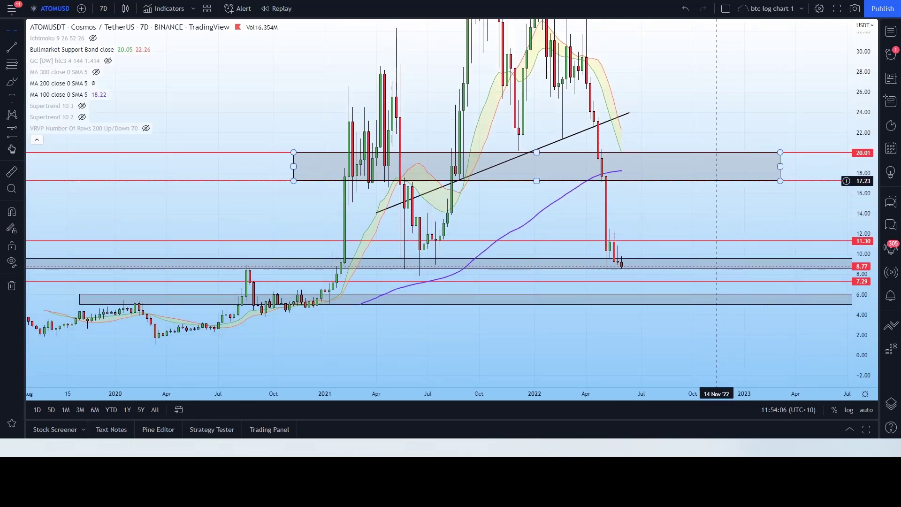
pyautogui.moveTo(672, 122); pyautogui.dragTo(684, 132)
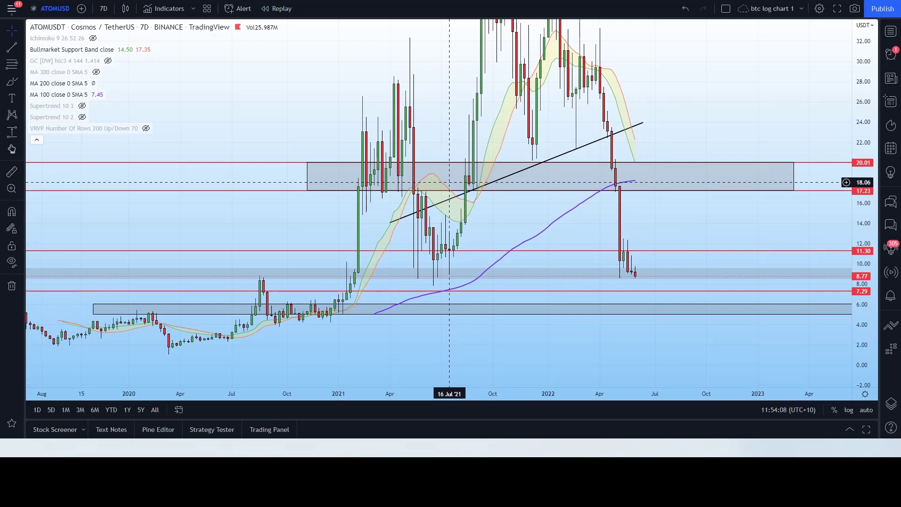
# Hide the moving averages and Bullmarket Support Band, and check the Ichimoku cloud on its own on the 7D chart.
pyautogui.click(96, 94)
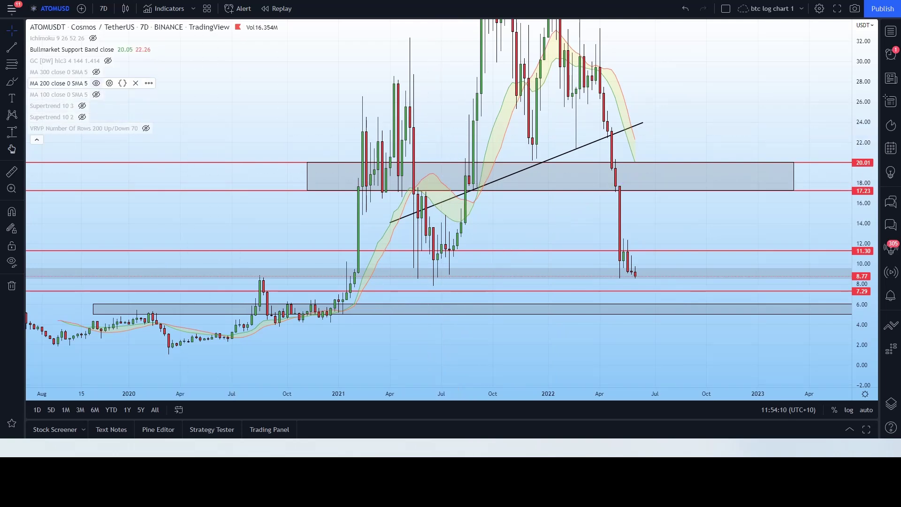
pyautogui.click(123, 50)
pyautogui.click(93, 38)
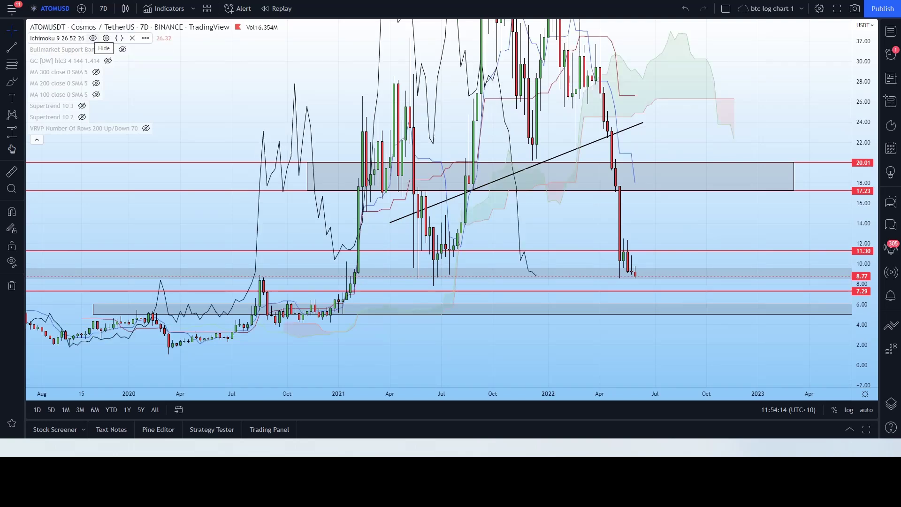
pyautogui.click(93, 38)
# Set the ATOMUSDT chart's interval to 3D.
pyautogui.click(104, 9)
pyautogui.scroll(-3, 136, 282)
pyautogui.click(136, 310)
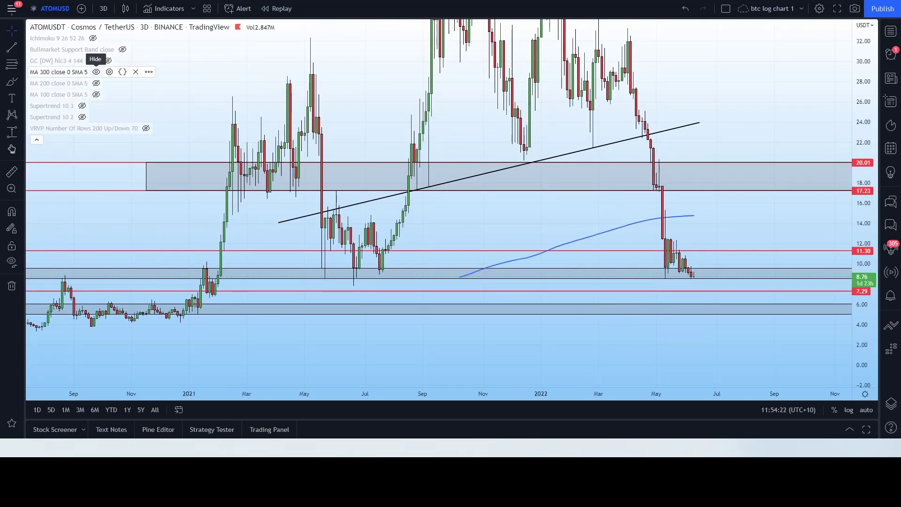
# Examine the MA 300, MA 200 and MA 100 one at a time on the 3D chart, hiding each after viewing.
pyautogui.click(96, 72)
pyautogui.click(96, 83)
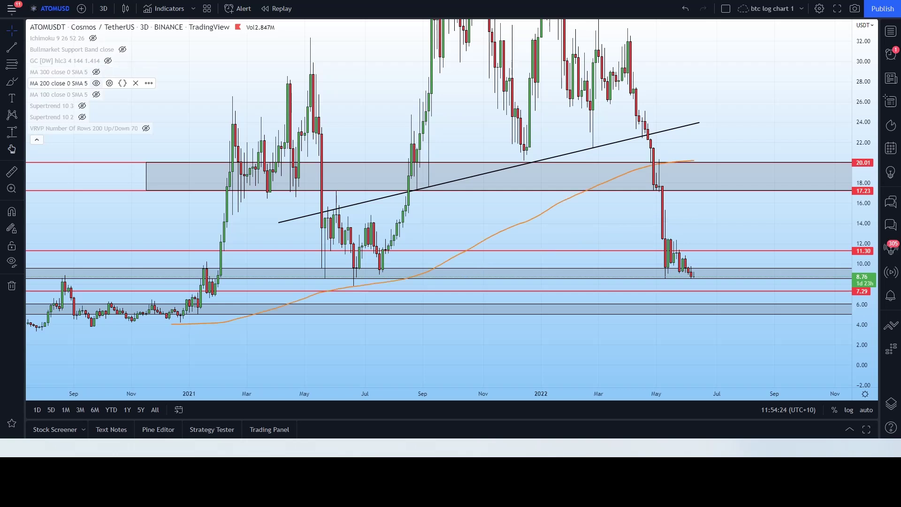
pyautogui.click(96, 83)
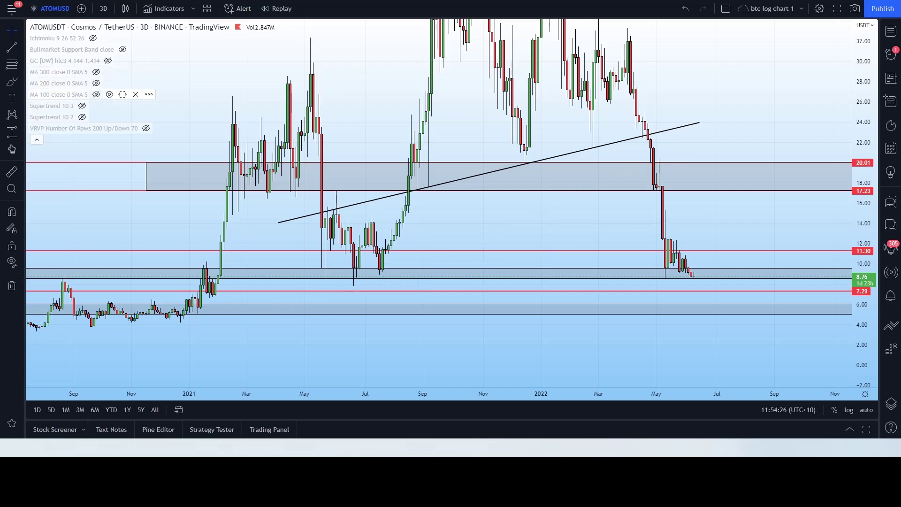
pyautogui.click(97, 94)
pyautogui.click(96, 94)
# Check the GC [DW] channel and Bullmarket Support Band on the 3D chart, hide both, and show the Ichimoku indicator.
pyautogui.click(109, 60)
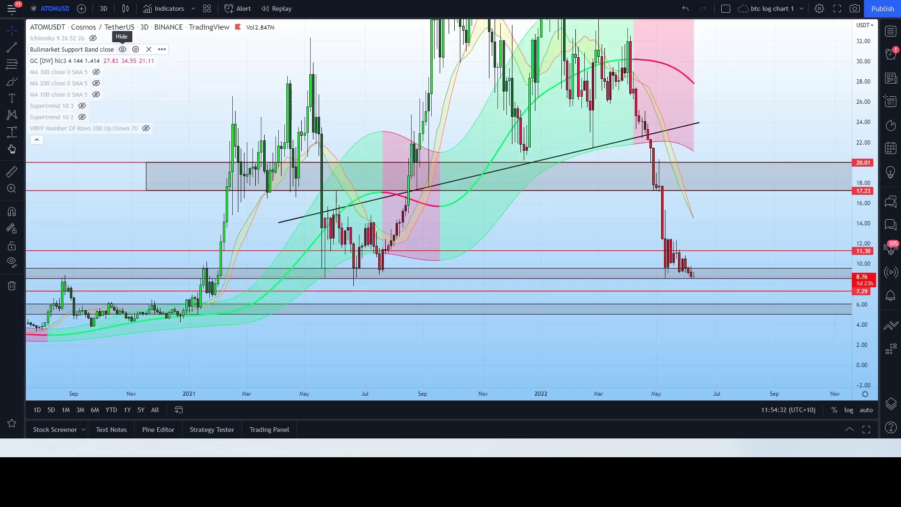
pyautogui.click(122, 49)
pyautogui.click(108, 60)
pyautogui.click(93, 38)
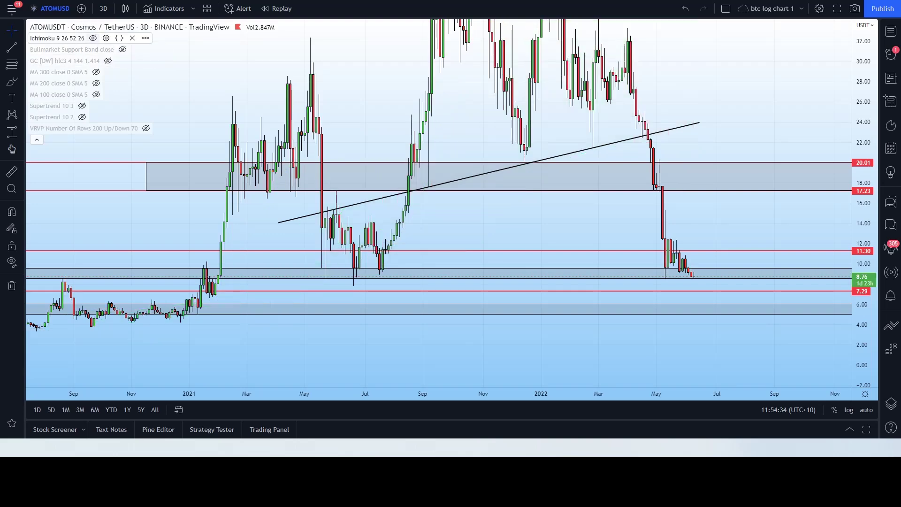